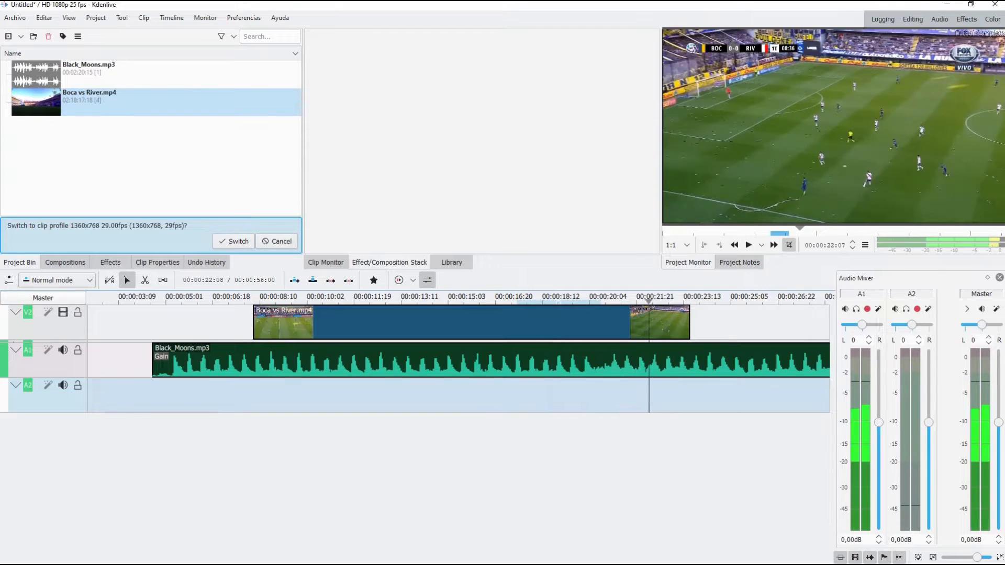
Step: Split the Boca vs River.mp4 clip on V2 at 00:00:20:06 with the Razor tool and return to the selection tool
{"action": "key", "text": "j"}
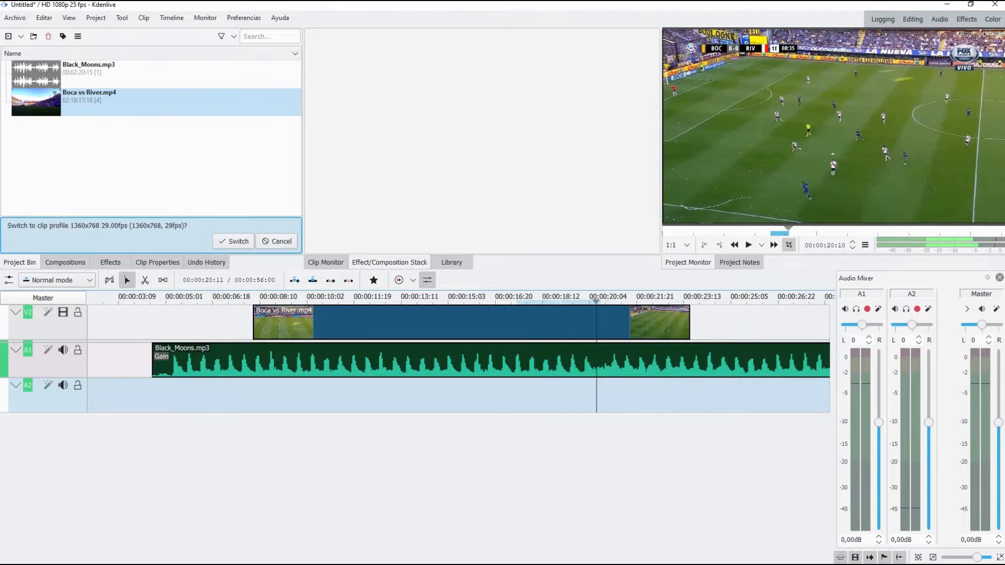
{"action": "left_click", "coordinate": [609, 323]}
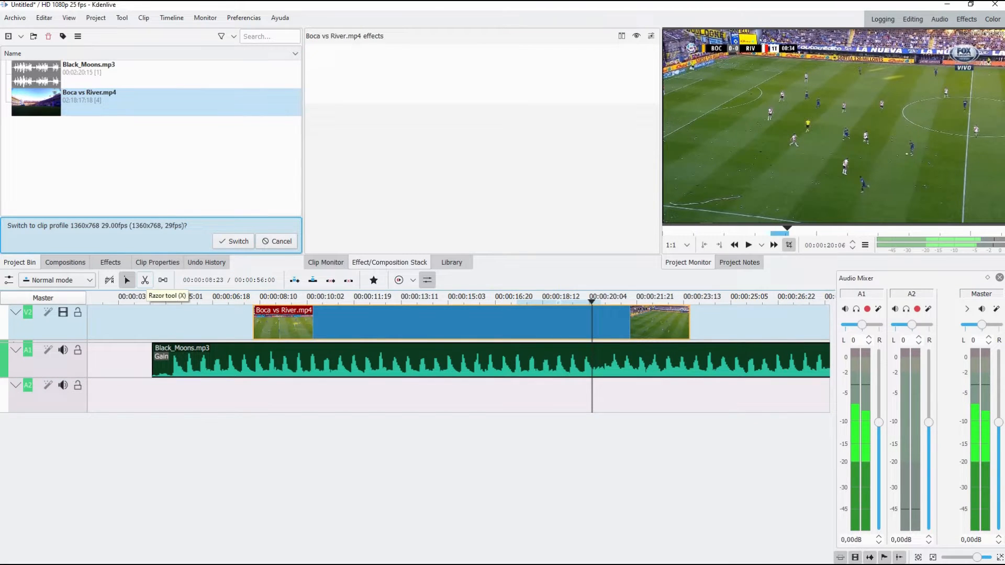
{"action": "left_click", "coordinate": [145, 280]}
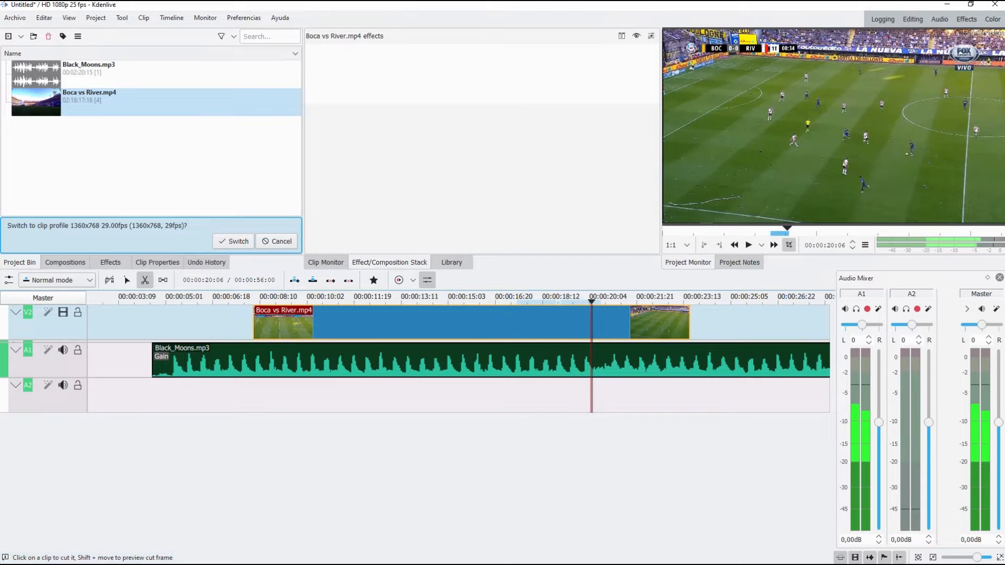
{"action": "scroll", "coordinate": [592, 366], "scroll_direction": "up", "scroll_amount": 3}
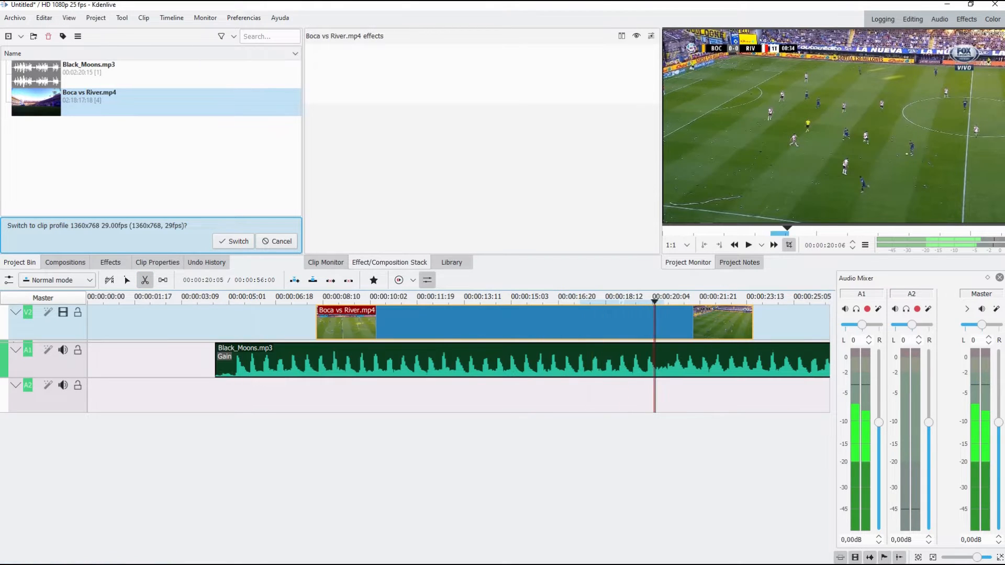
{"action": "left_click", "coordinate": [655, 322]}
{"action": "scroll", "coordinate": [681, 325], "scroll_direction": "down", "scroll_amount": 3}
{"action": "scroll", "coordinate": [675, 324], "scroll_direction": "down", "scroll_amount": 9}
{"action": "key", "text": "s"}
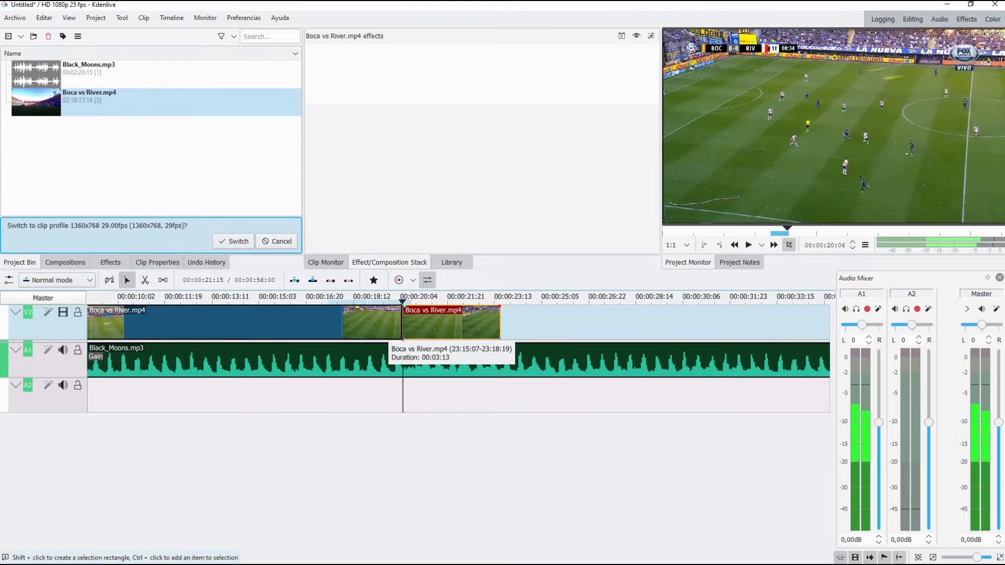
Step: Move the second part of the split clip further along V2 and paste a copy of it directly after the first part
{"action": "left_click_drag", "start_coordinate": [440, 322], "coordinate": [583, 322]}
{"action": "right_click", "coordinate": [577, 323]}
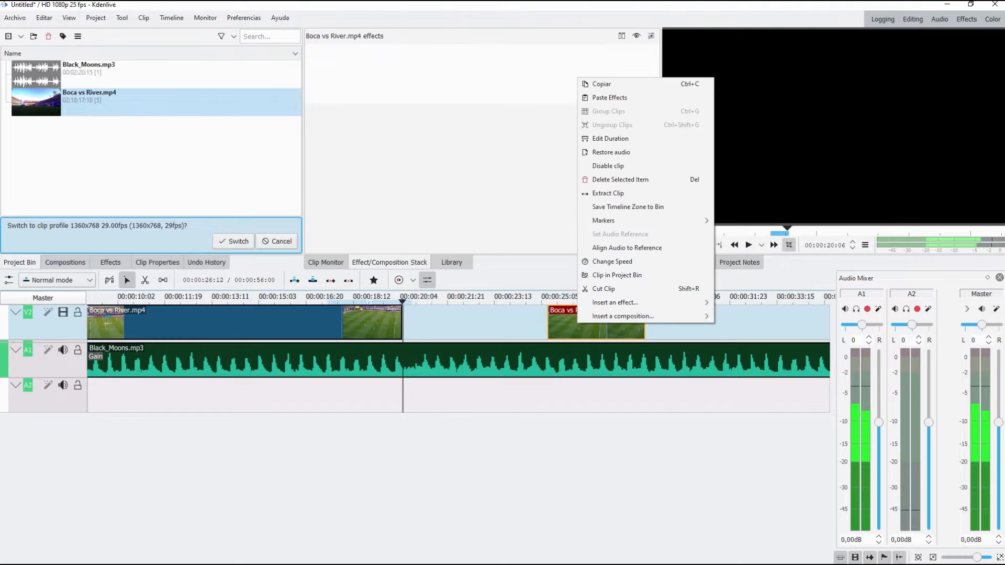
{"action": "left_click", "coordinate": [603, 84]}
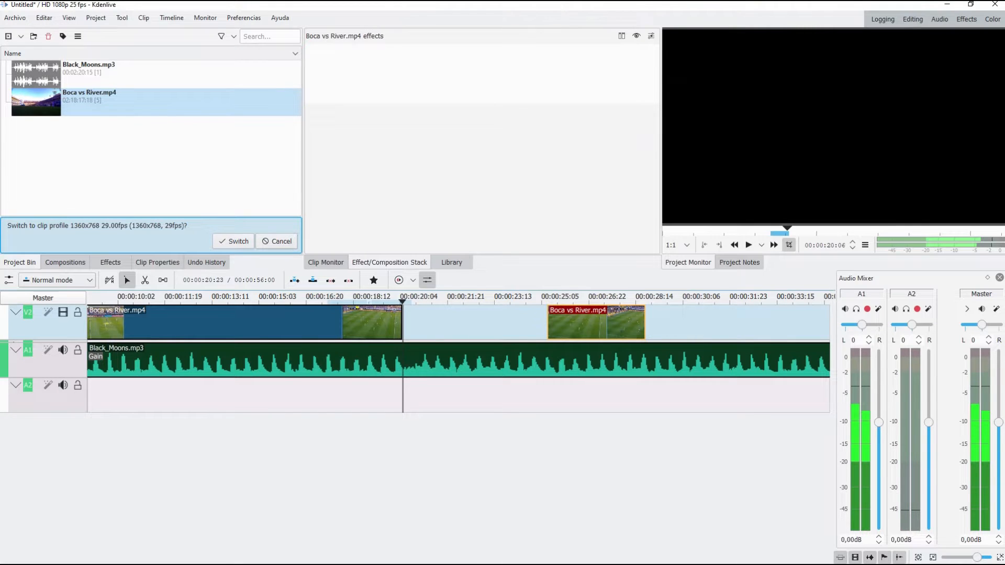
{"action": "left_click", "coordinate": [410, 322]}
{"action": "right_click", "coordinate": [418, 322]}
{"action": "left_click", "coordinate": [442, 328]}
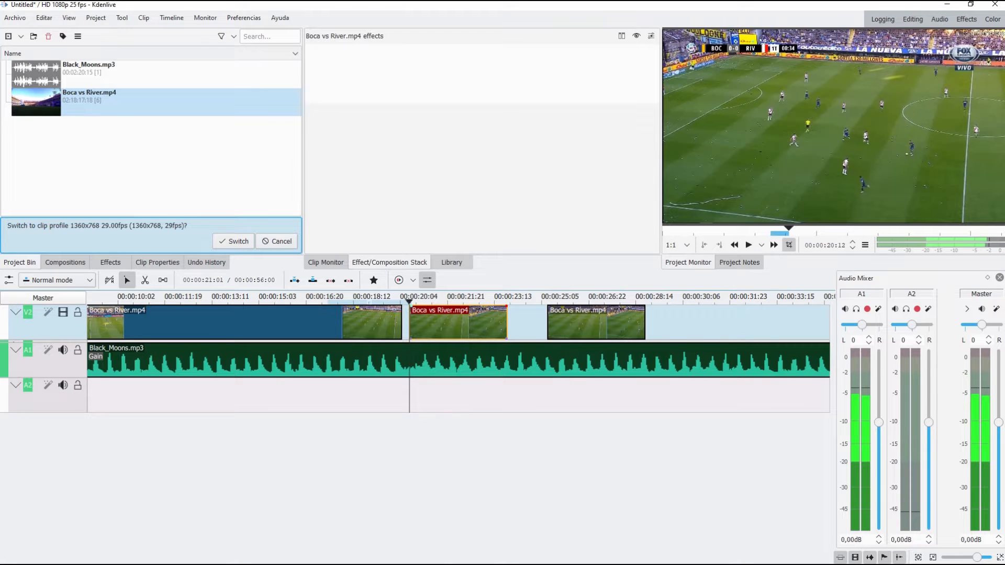
{"action": "left_click_drag", "start_coordinate": [425, 325], "coordinate": [417, 324]}
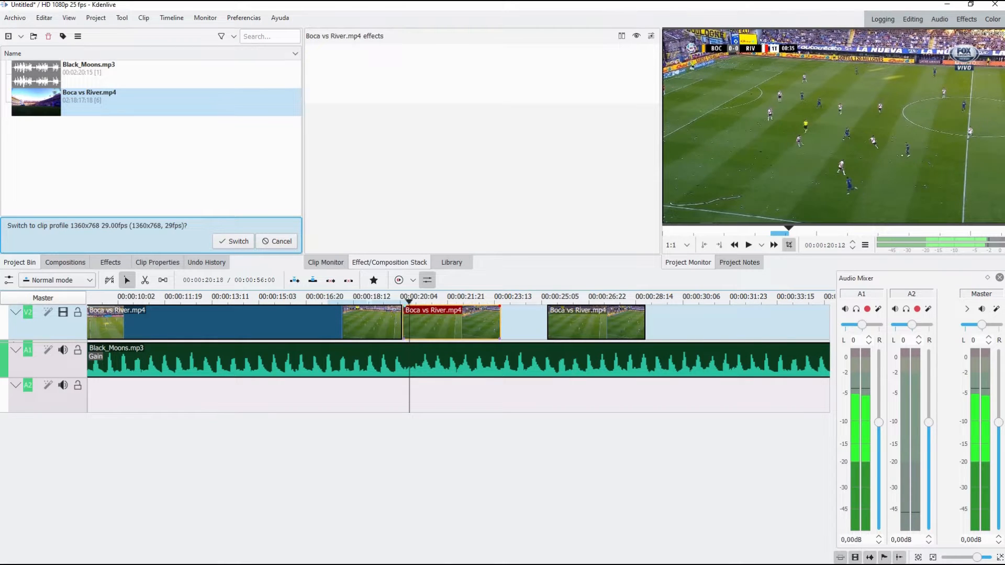
Step: Apply the Freeze motion video effect to the pasted middle segment on V2
{"action": "left_click", "coordinate": [110, 262]}
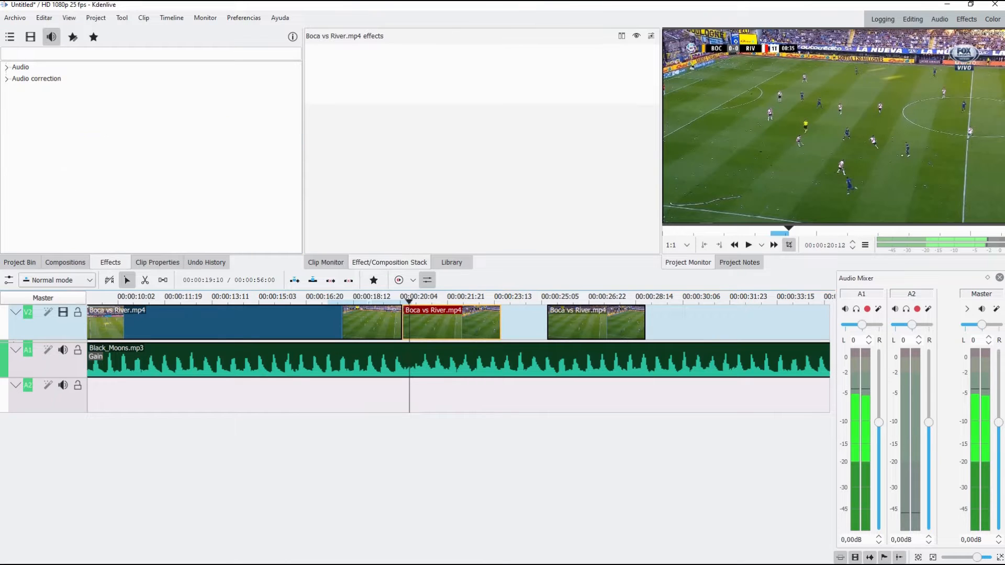
{"action": "left_click", "coordinate": [30, 37]}
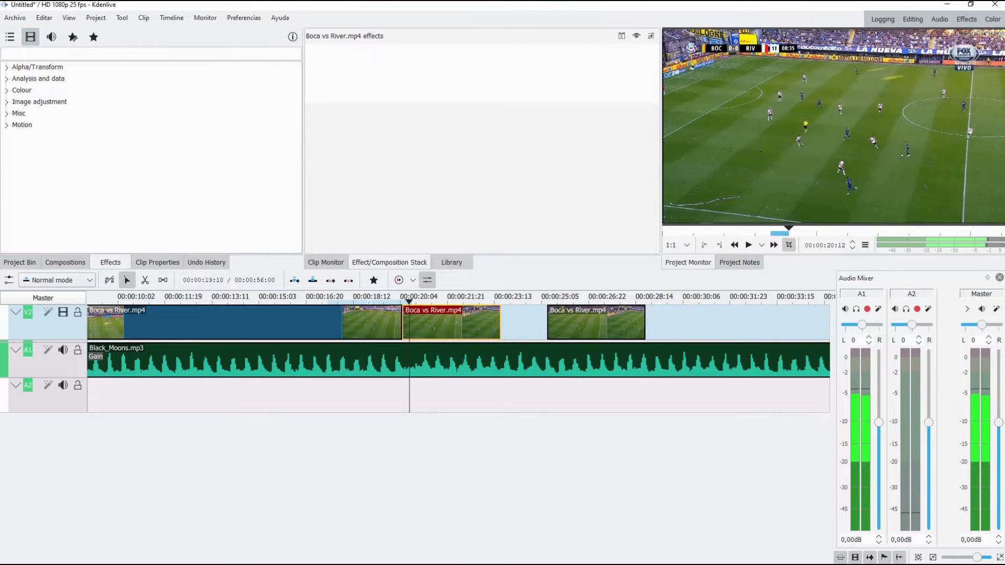
{"action": "left_click", "coordinate": [7, 125]}
{"action": "left_click", "coordinate": [43, 137]}
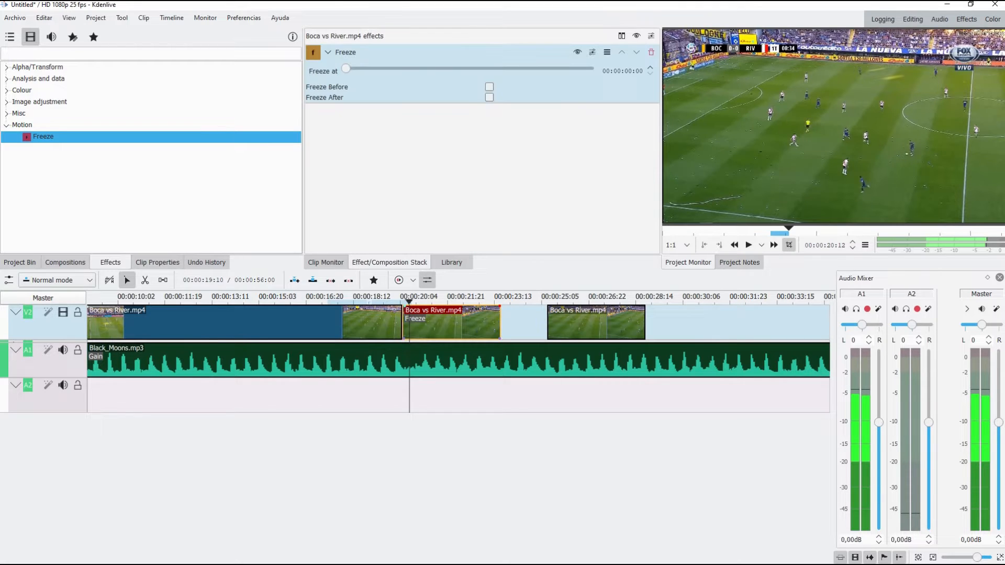
Step: Close the gap on V2 by moving the last segment against the end of the frozen segment
{"action": "left_click", "coordinate": [389, 300]}
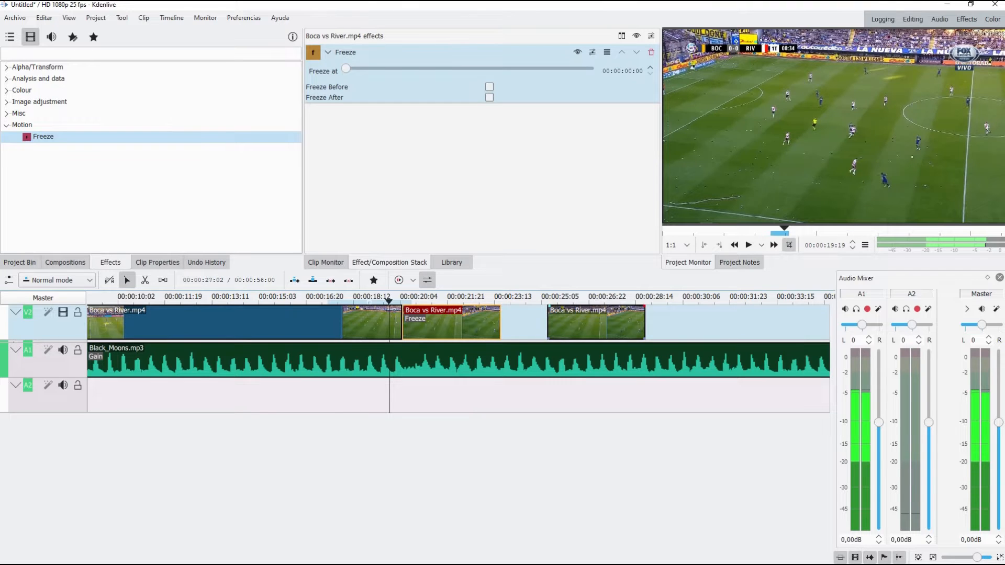
{"action": "left_click", "coordinate": [593, 326]}
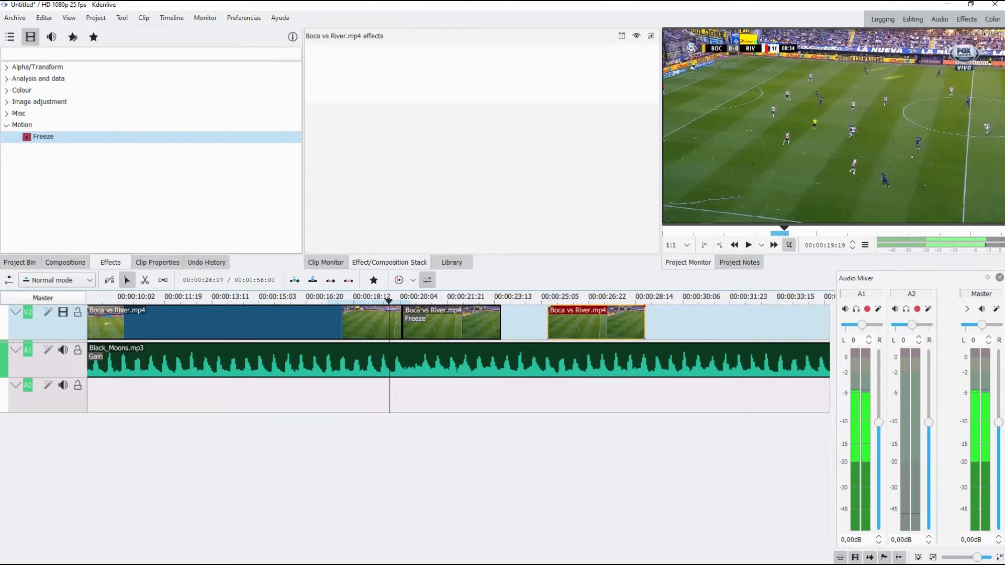
{"action": "left_click_drag", "start_coordinate": [584, 327], "coordinate": [545, 327]}
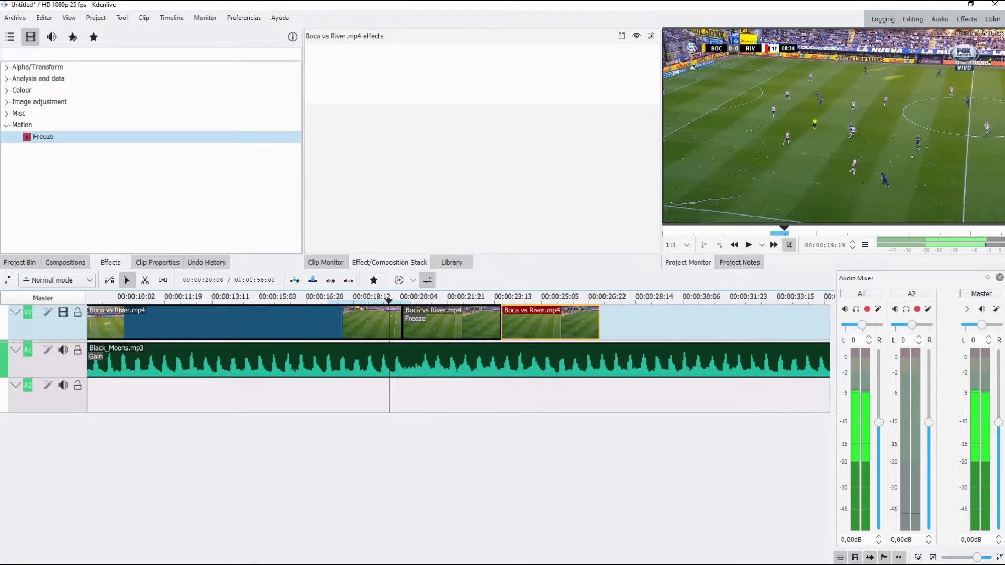
Step: Play the V2 sequence from just before the frozen segment to its end, twice, to check the freeze
{"action": "key", "text": "space"}
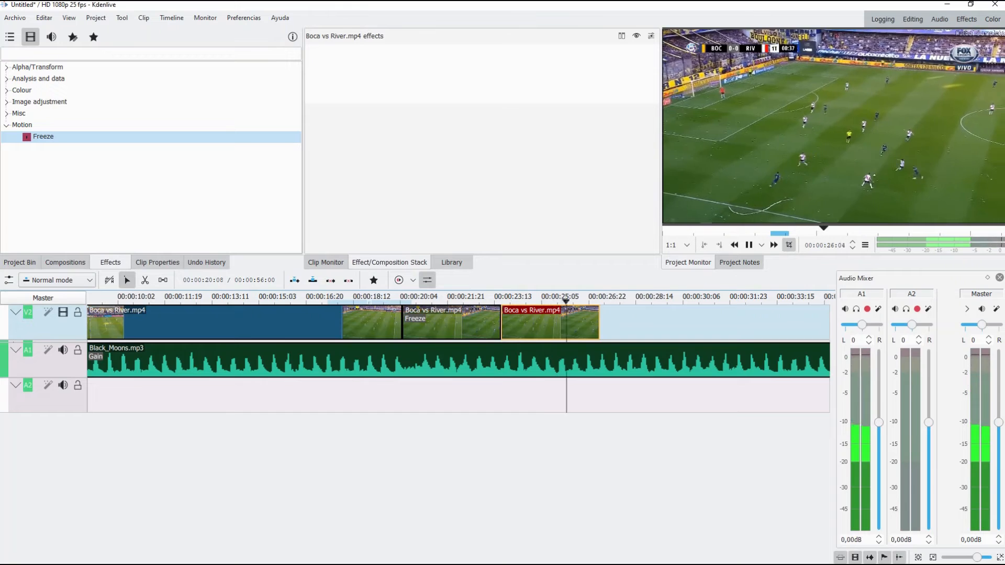
{"action": "key", "text": "space"}
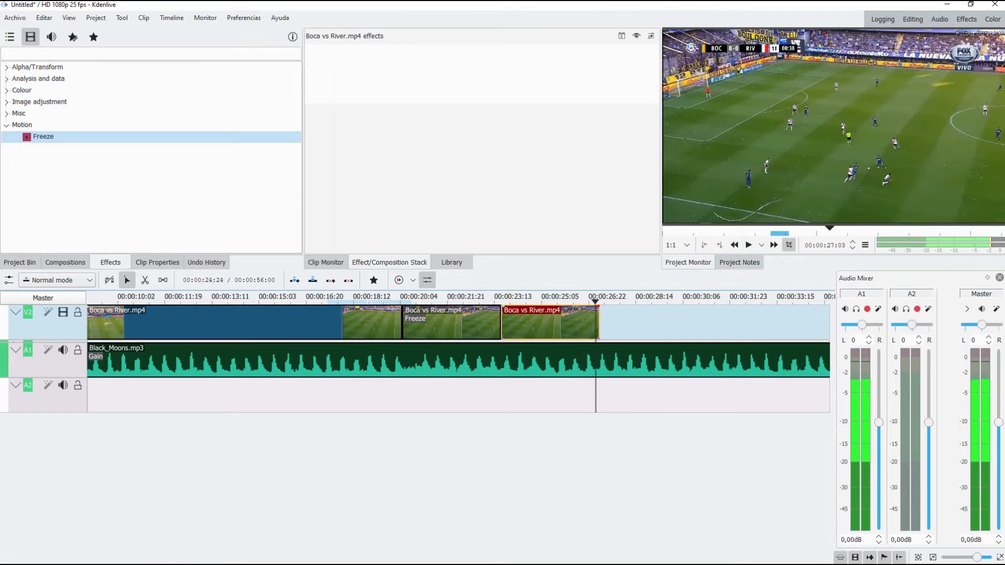
{"action": "left_click", "coordinate": [381, 297]}
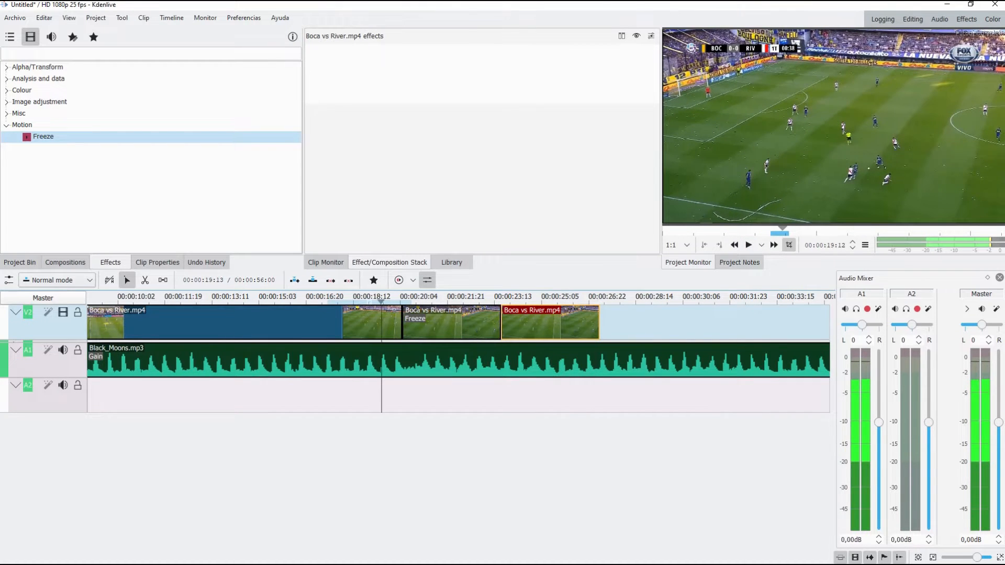
{"action": "left_click", "coordinate": [748, 245]}
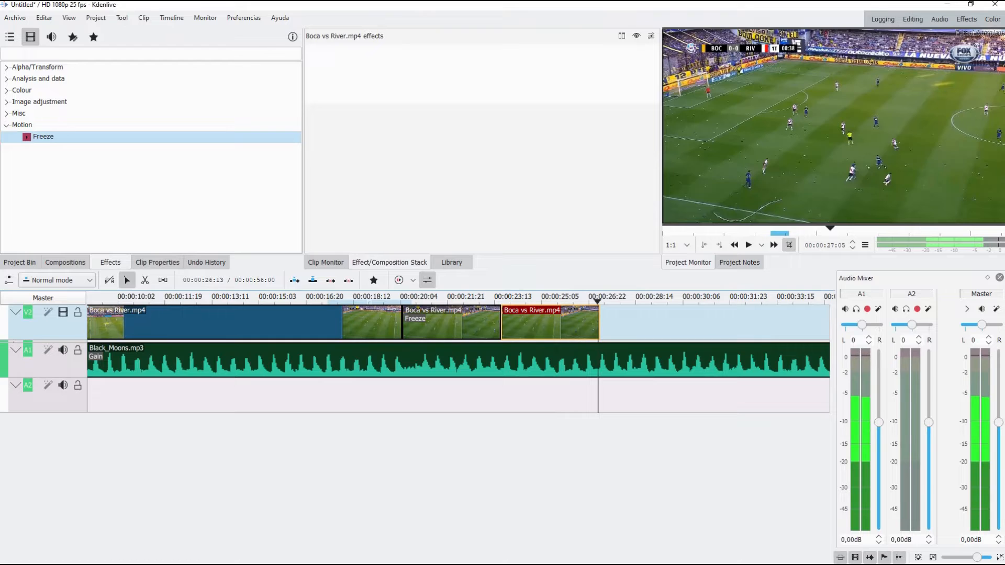
{"action": "left_click_drag", "start_coordinate": [598, 302], "coordinate": [603, 302]}
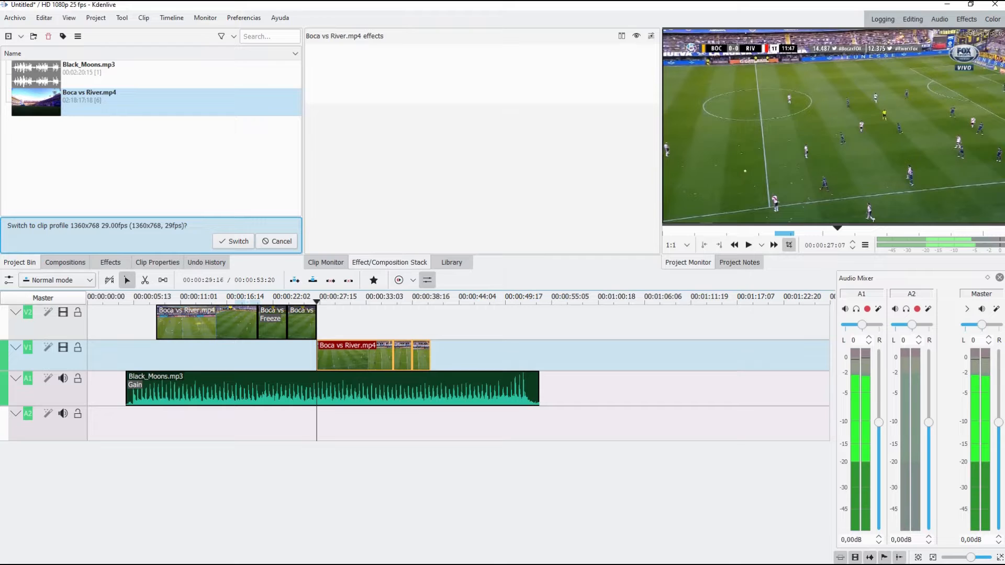
Step: Play the Boca vs River.mp4 clips on V1 and examine the cut points around the middle segment
{"action": "left_click_drag", "start_coordinate": [379, 302], "coordinate": [387, 302]}
{"action": "key", "text": "space"}
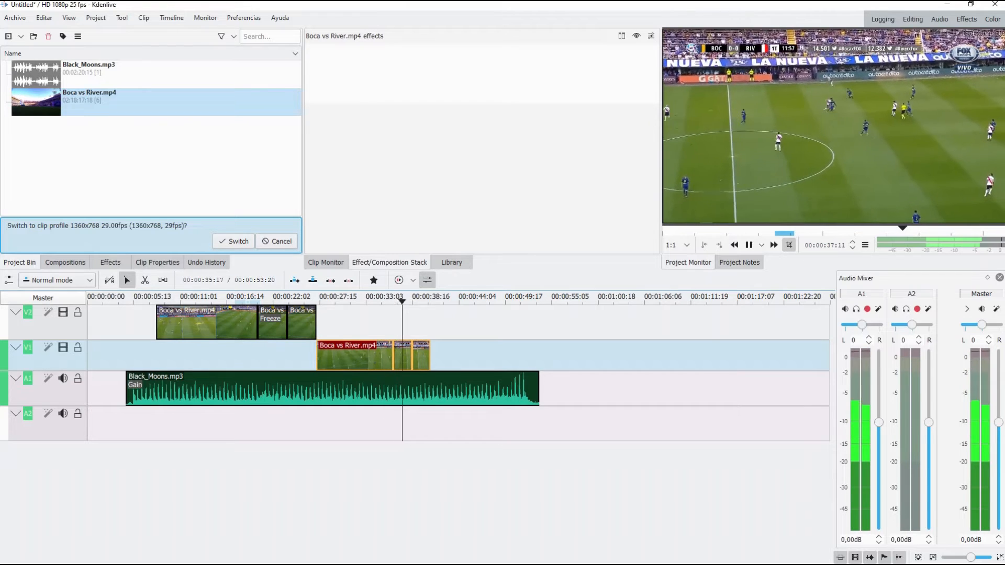
{"action": "key", "text": "space"}
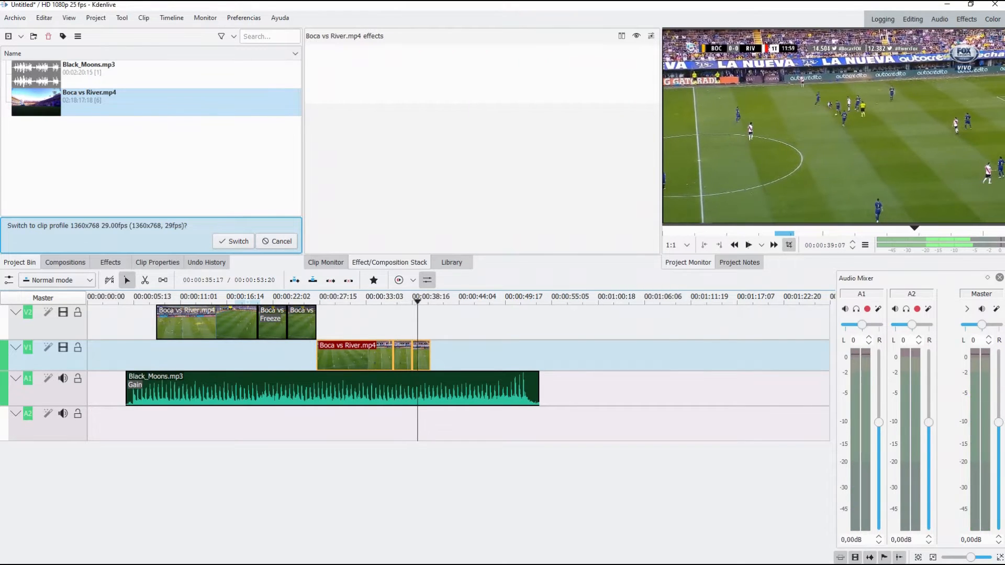
{"action": "left_click", "coordinate": [401, 324]}
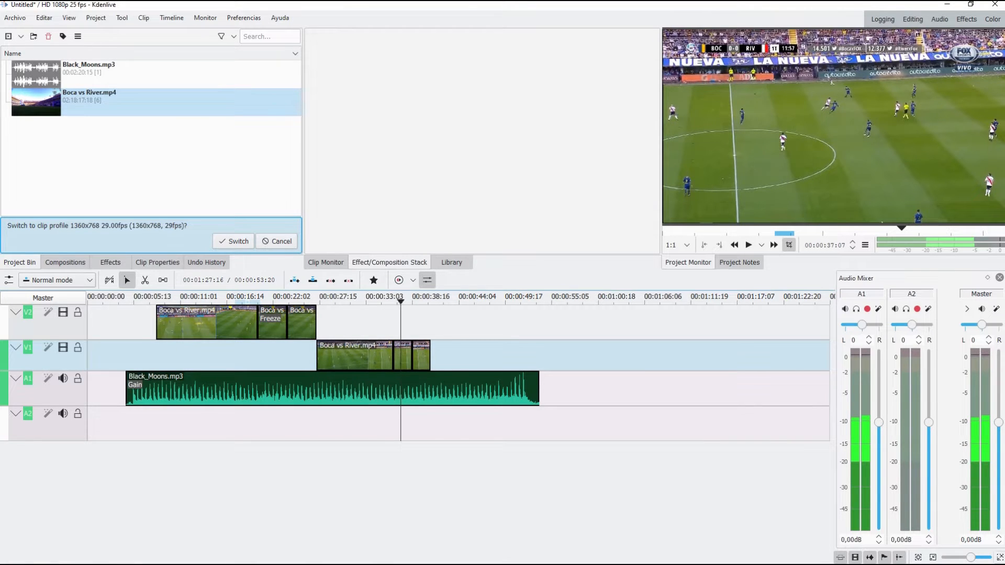
{"action": "scroll", "coordinate": [978, 557], "scroll_direction": "up", "scroll_amount": 3}
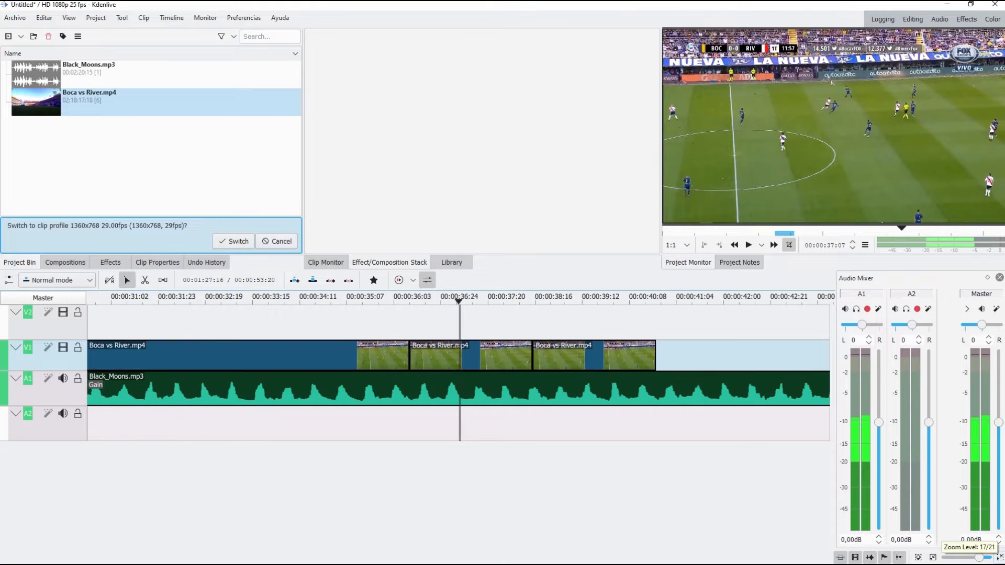
{"action": "left_click", "coordinate": [410, 302]}
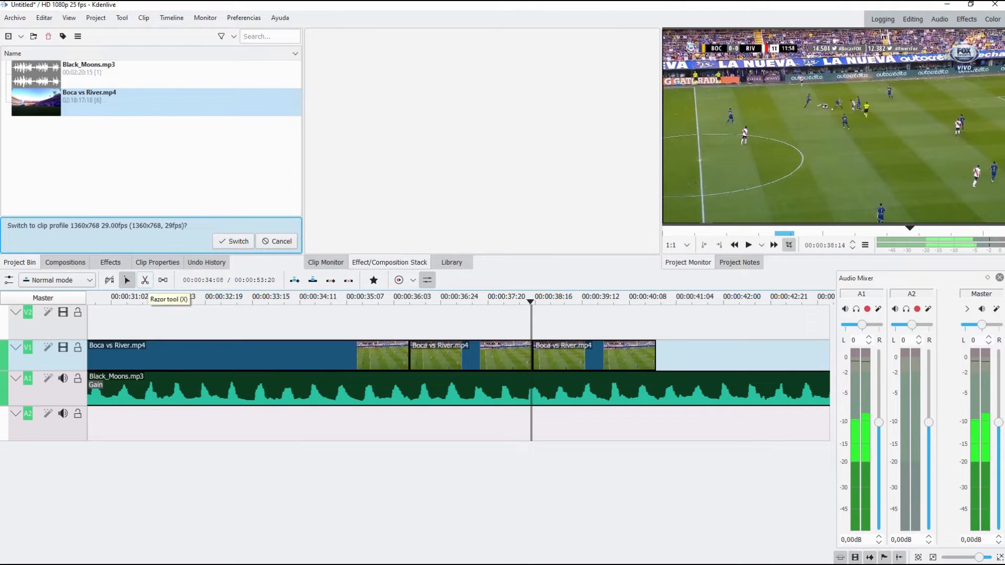
Step: Move the last V1 segment further along the timeline to leave a gap after the middle segment
{"action": "left_click_drag", "start_coordinate": [561, 356], "coordinate": [675, 356]}
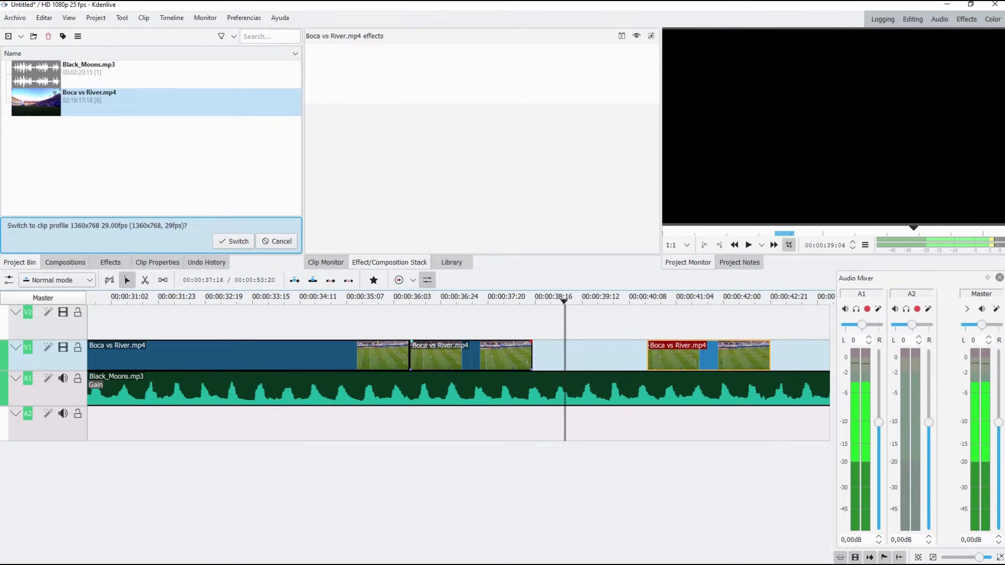
{"action": "left_click", "coordinate": [479, 356]}
{"action": "left_click", "coordinate": [464, 299]}
{"action": "left_click_drag", "start_coordinate": [679, 356], "coordinate": [732, 356]}
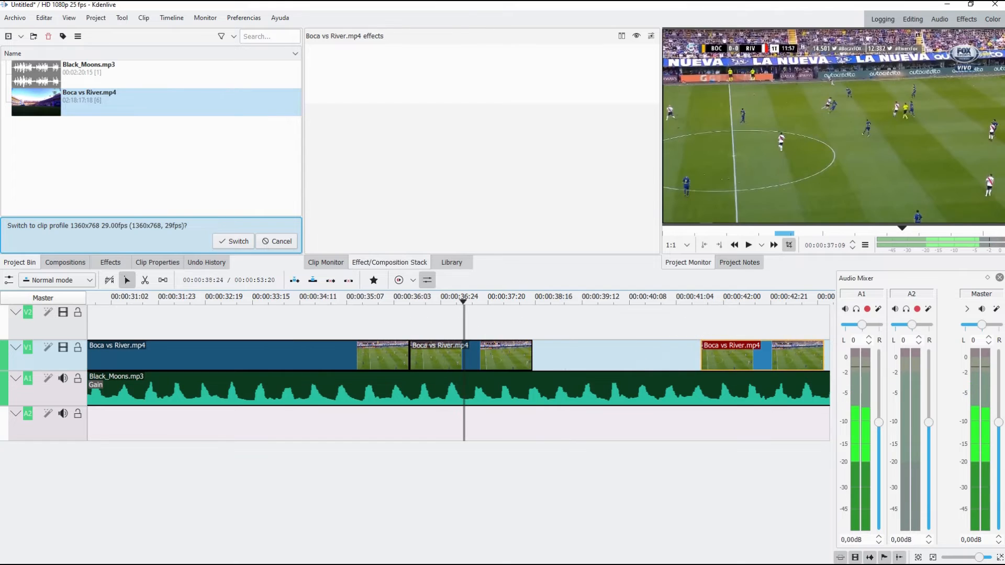
Step: Set the middle V1 segment's speed to 50% and move the last segment directly against its end
{"action": "left_click", "coordinate": [488, 356]}
{"action": "right_click", "coordinate": [488, 358]}
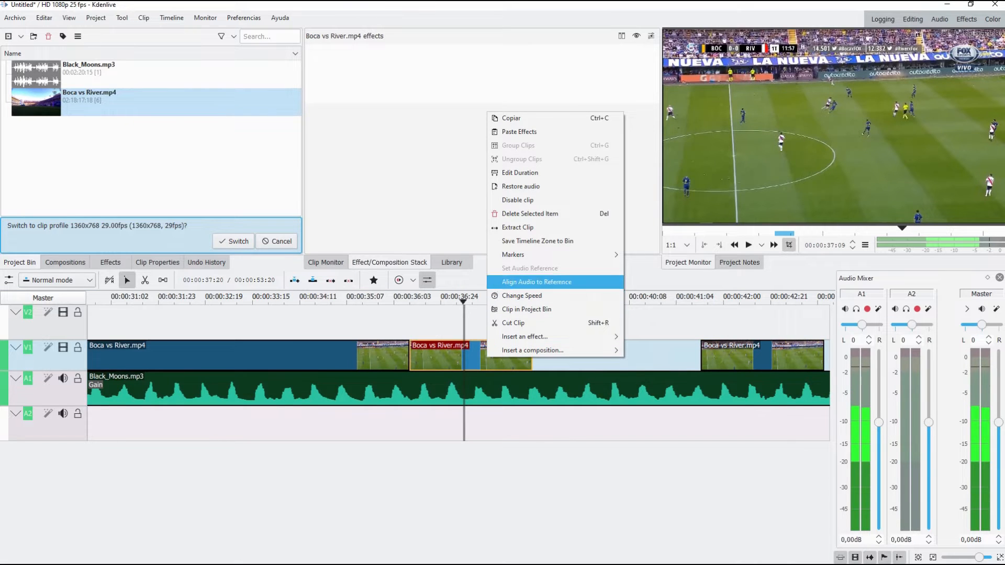
{"action": "left_click", "coordinate": [529, 296]}
{"action": "type", "text": "50"}
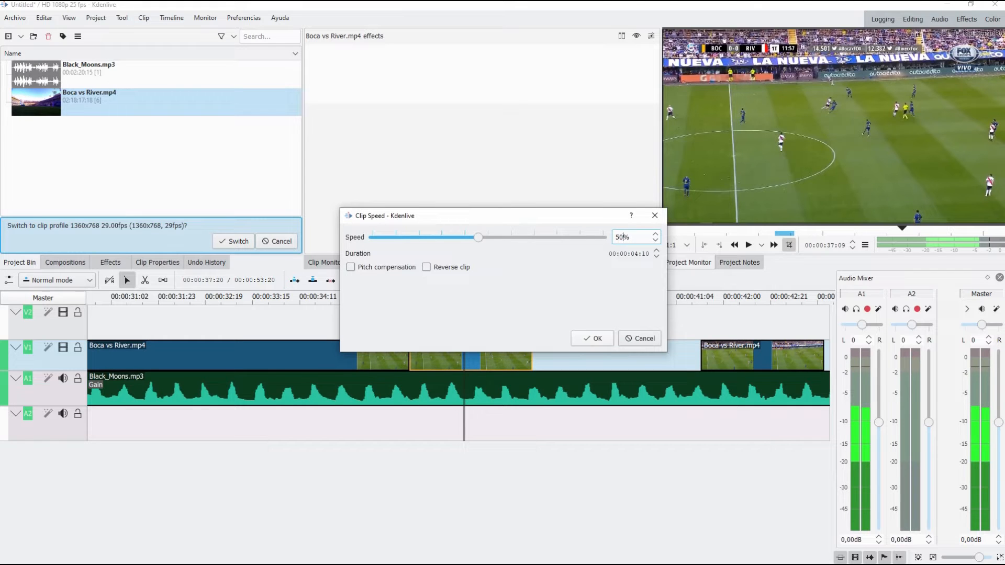
{"action": "key", "text": "Return"}
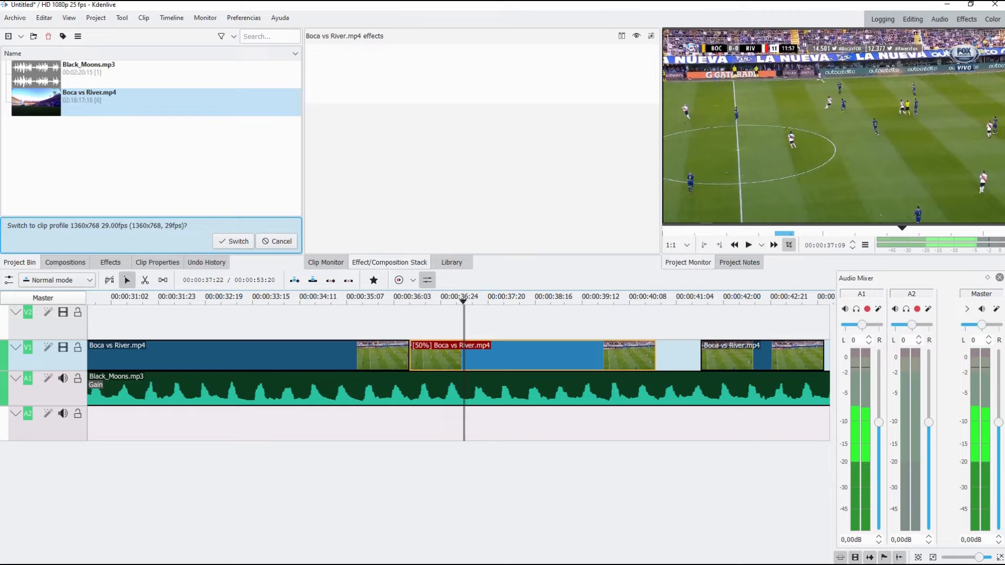
{"action": "left_click", "coordinate": [525, 425]}
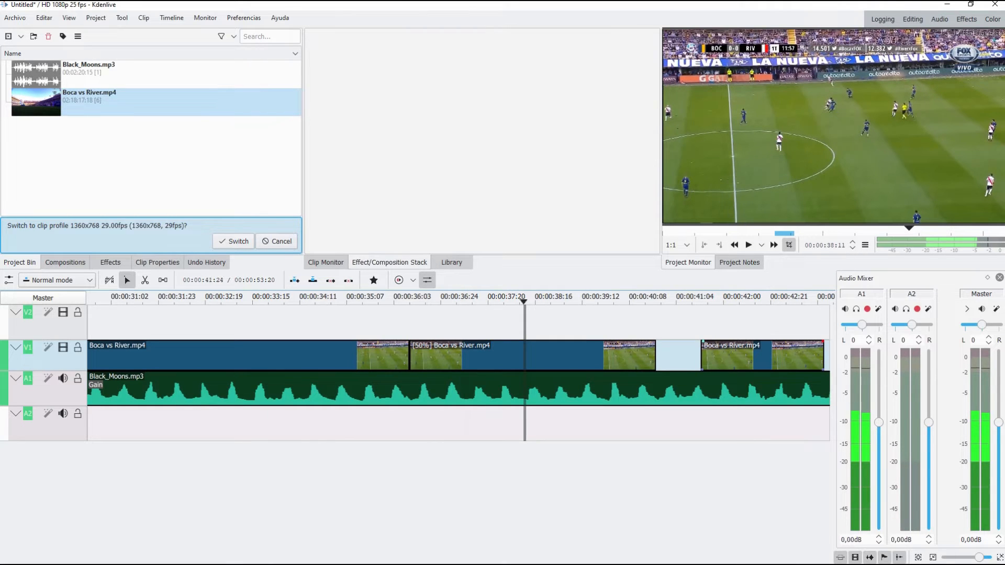
{"action": "left_click_drag", "start_coordinate": [733, 356], "coordinate": [688, 356]}
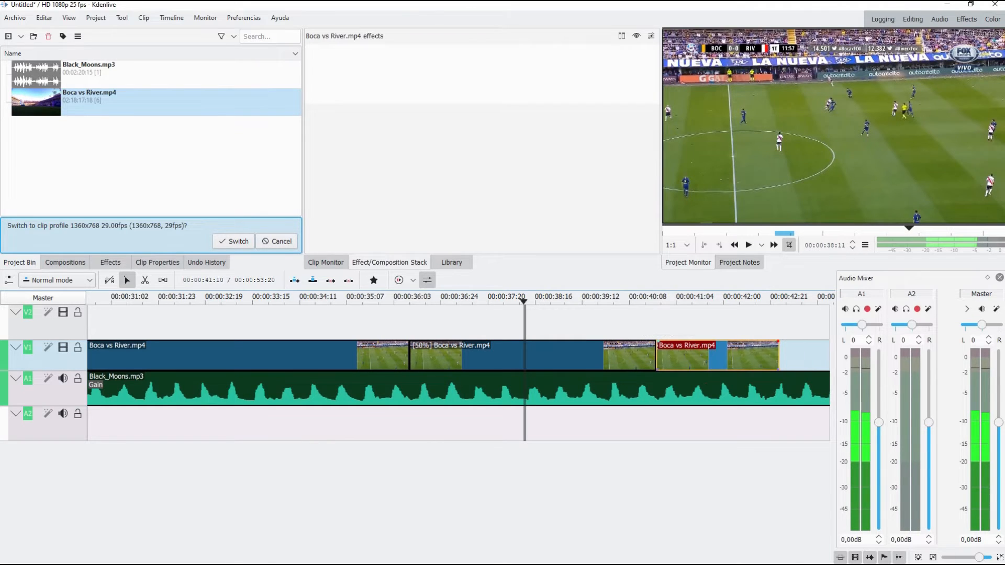
{"action": "left_click", "coordinate": [523, 356]}
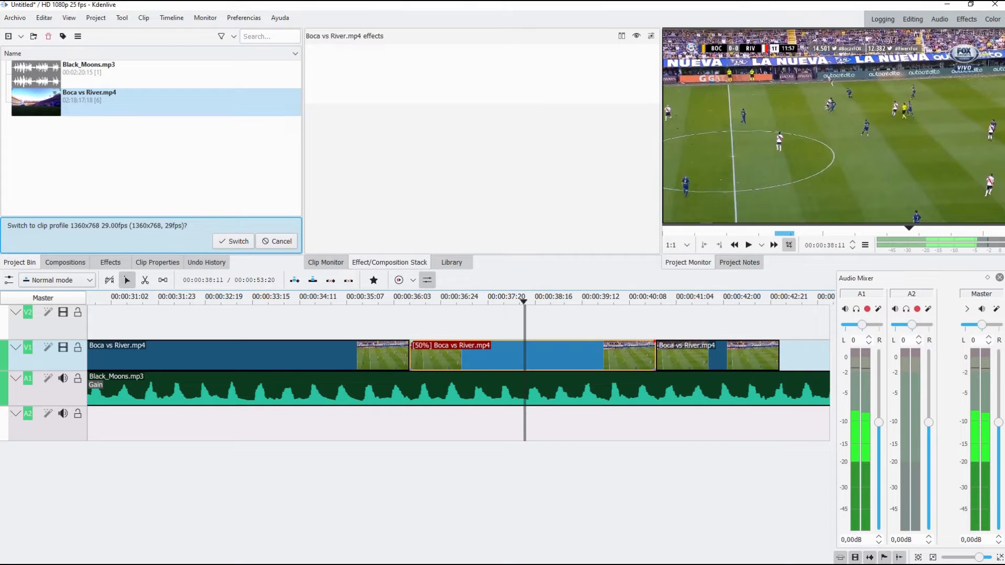
{"action": "left_click_drag", "start_coordinate": [540, 356], "coordinate": [539, 322]}
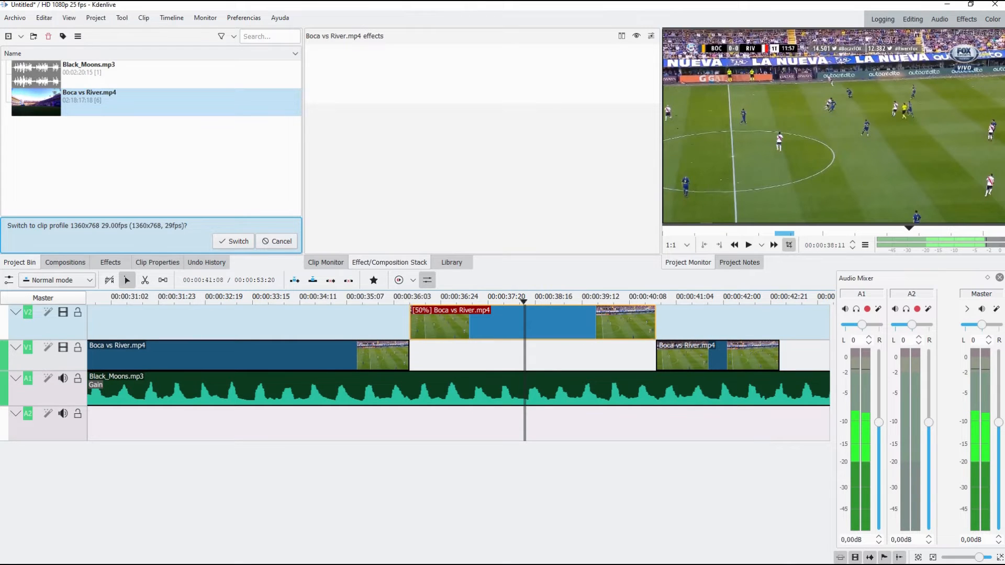
{"action": "left_click_drag", "start_coordinate": [564, 323], "coordinate": [563, 356]}
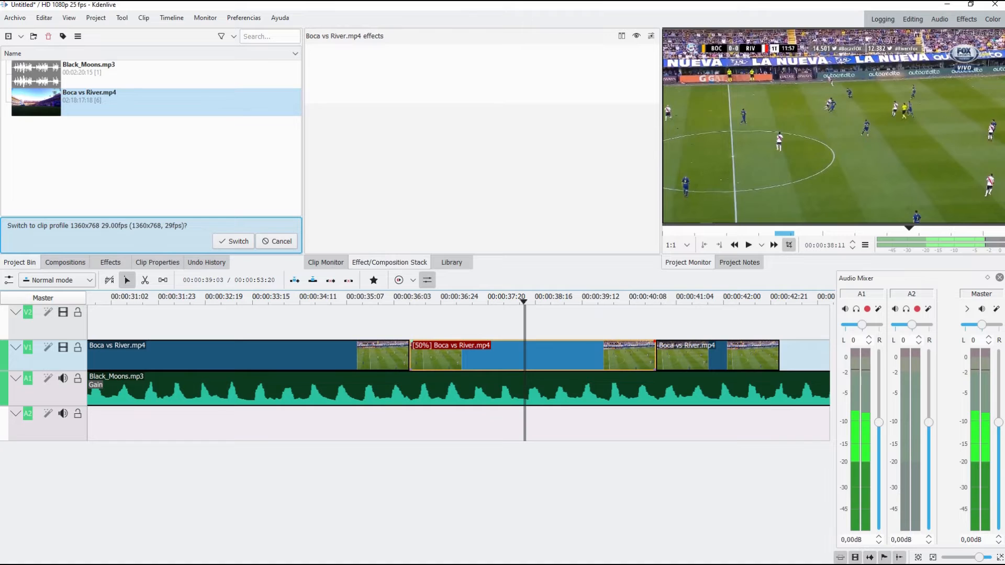
Step: Play the V1 sequence from shortly before the 50% segment to check the slow motion
{"action": "left_click", "coordinate": [589, 301]}
{"action": "left_click", "coordinate": [369, 301]}
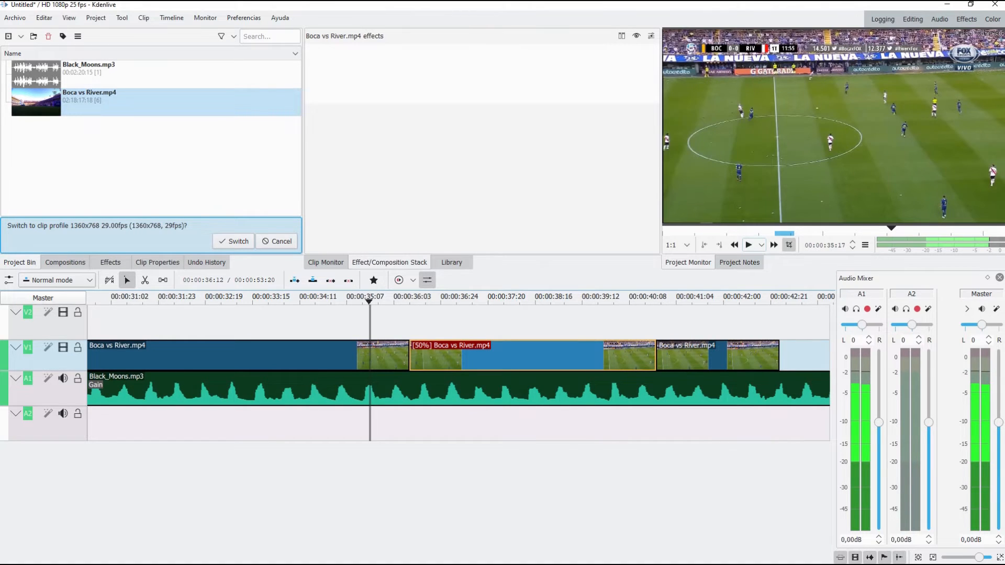
{"action": "left_click", "coordinate": [749, 245]}
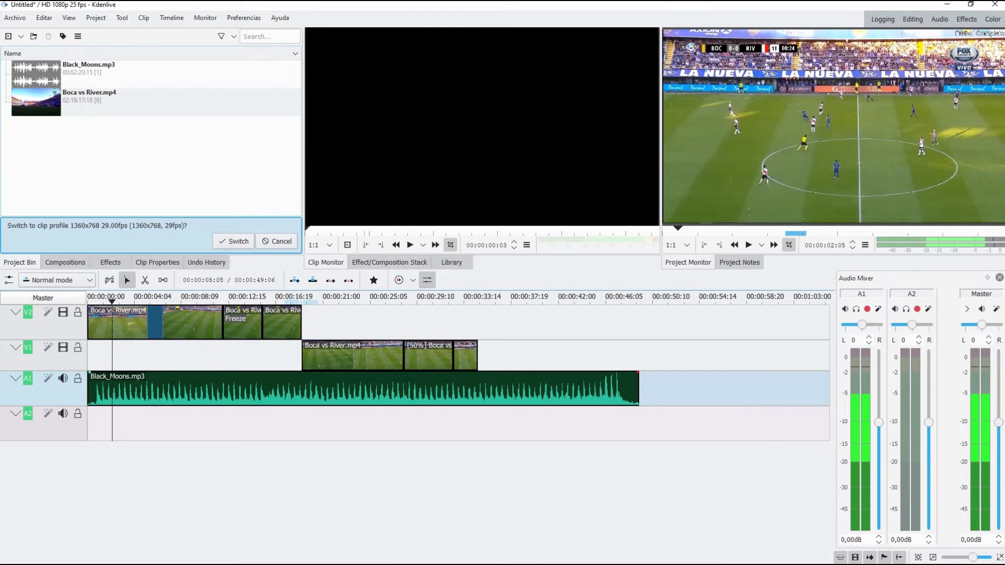
Step: Add the Gain effect from the Audio correction category to the Black_Moons.mp3 clip on A1
{"action": "left_click", "coordinate": [151, 390]}
{"action": "left_click", "coordinate": [111, 263]}
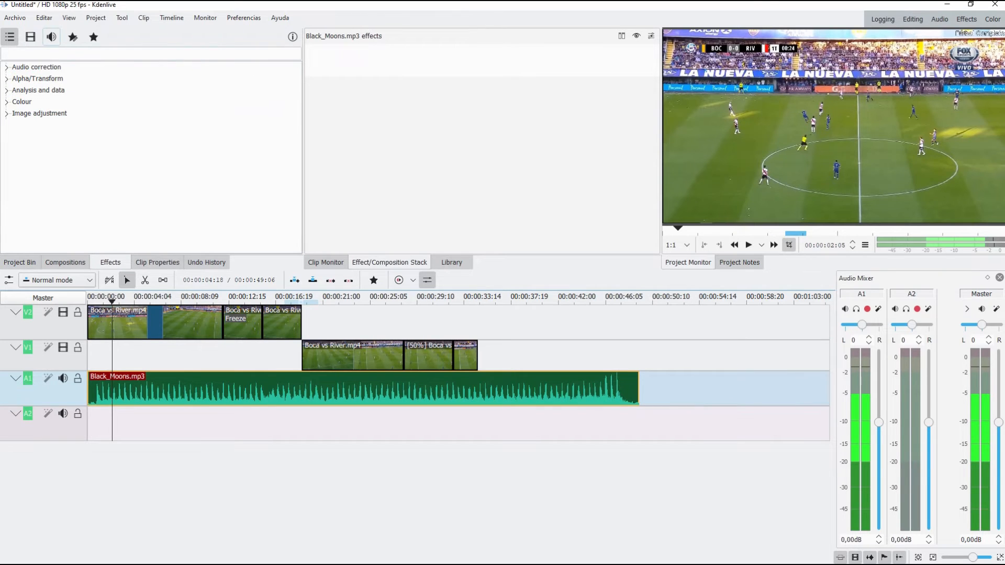
{"action": "left_click", "coordinate": [52, 36]}
{"action": "left_click", "coordinate": [7, 79]}
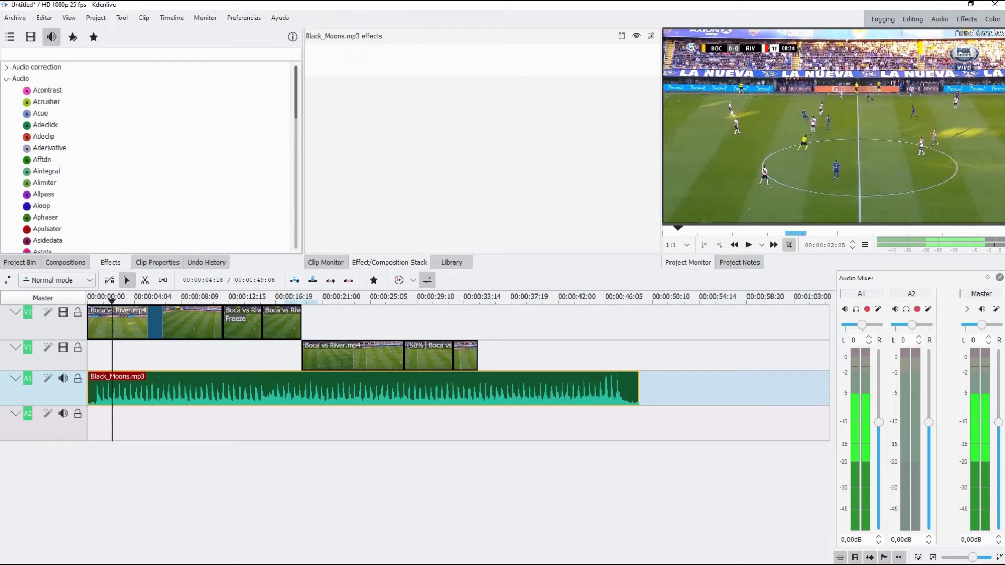
{"action": "scroll", "coordinate": [68, 138], "scroll_direction": "down", "scroll_amount": 7}
{"action": "scroll", "coordinate": [68, 196], "scroll_direction": "down", "scroll_amount": 1}
{"action": "scroll", "coordinate": [68, 197], "scroll_direction": "down", "scroll_amount": 10}
{"action": "scroll", "coordinate": [68, 223], "scroll_direction": "up", "scroll_amount": 18}
{"action": "left_click", "coordinate": [6, 79]}
{"action": "left_click", "coordinate": [6, 67]}
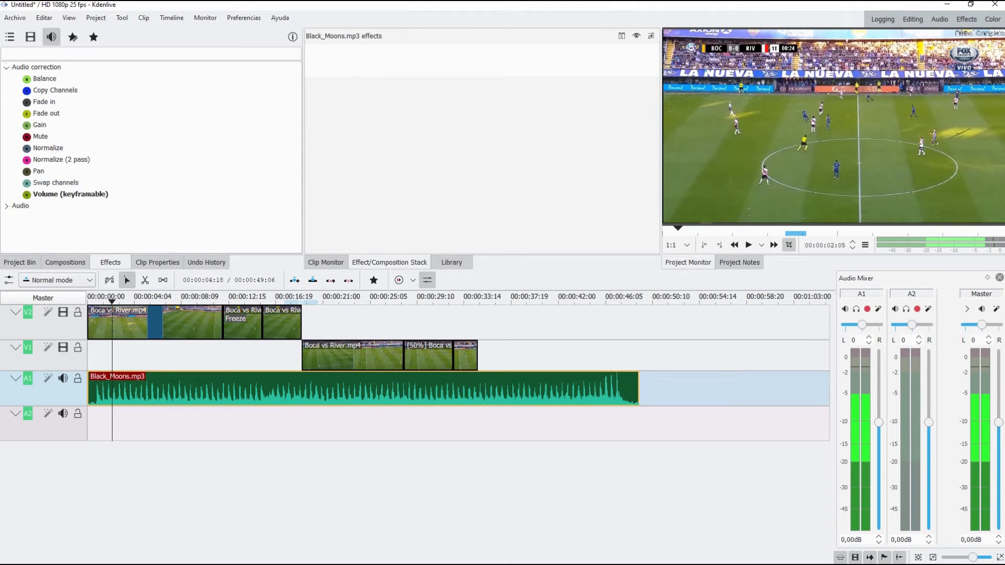
{"action": "left_click", "coordinate": [40, 125]}
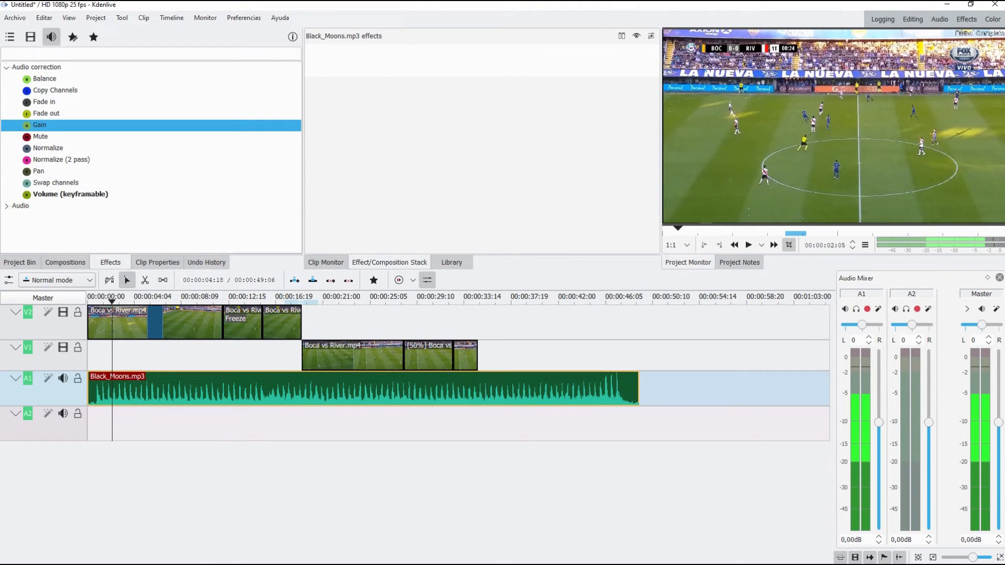
{"action": "double_click", "coordinate": [40, 125]}
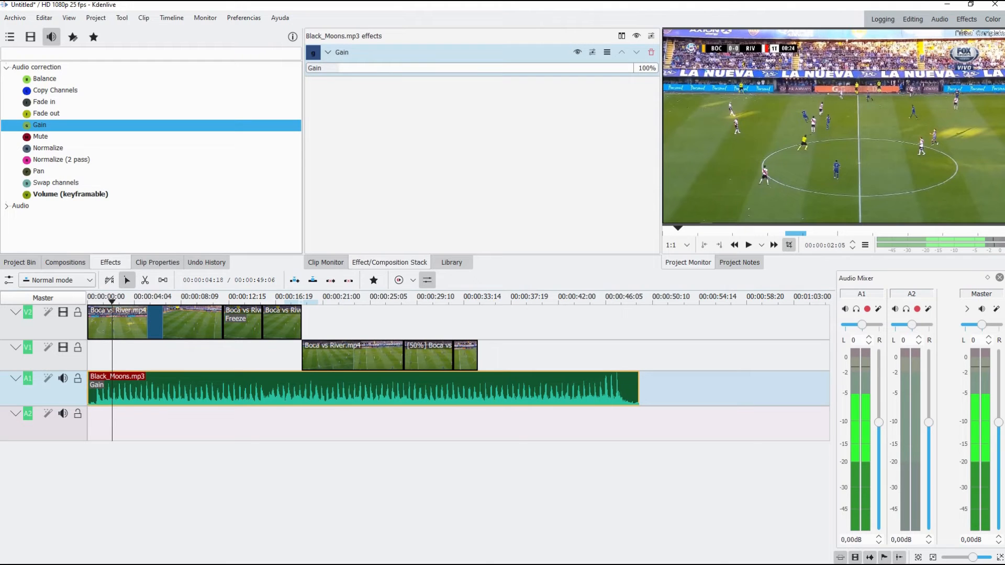
Step: Set the Gain of the Black_Moons.mp3 clip to 64% and play part of the sequence to hear it
{"action": "left_click", "coordinate": [174, 451]}
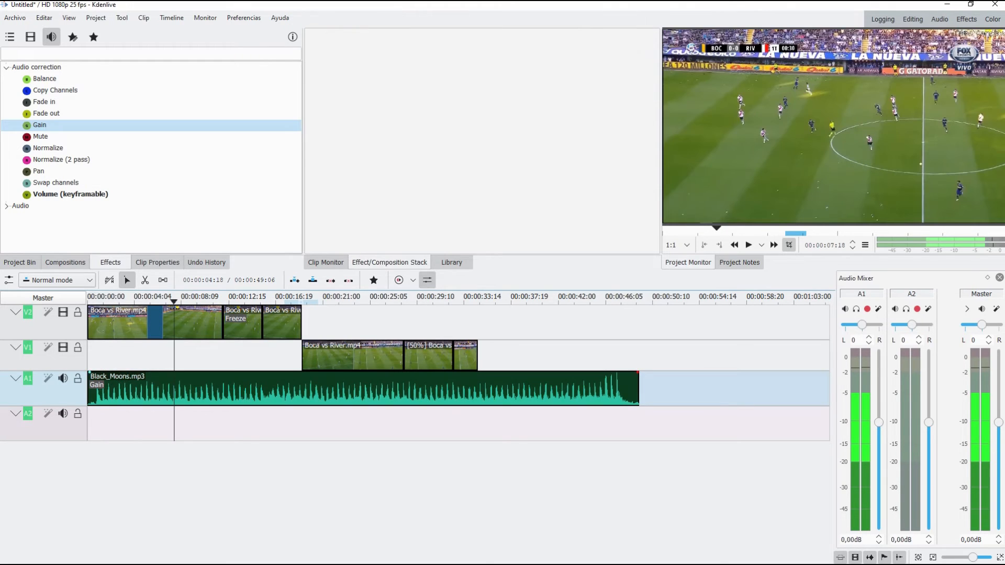
{"action": "left_click", "coordinate": [189, 390]}
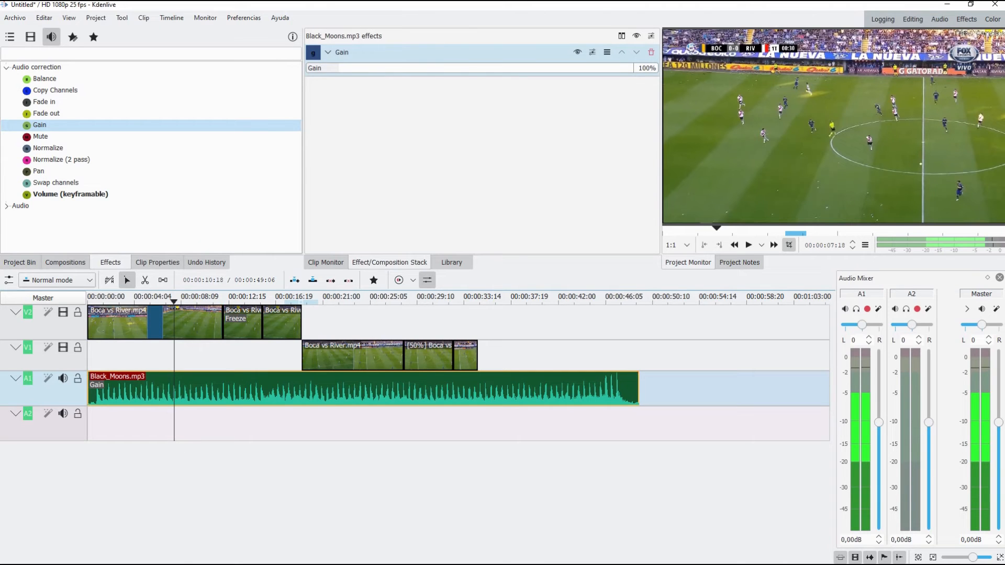
{"action": "left_click", "coordinate": [326, 262]}
{"action": "left_click", "coordinate": [390, 262]}
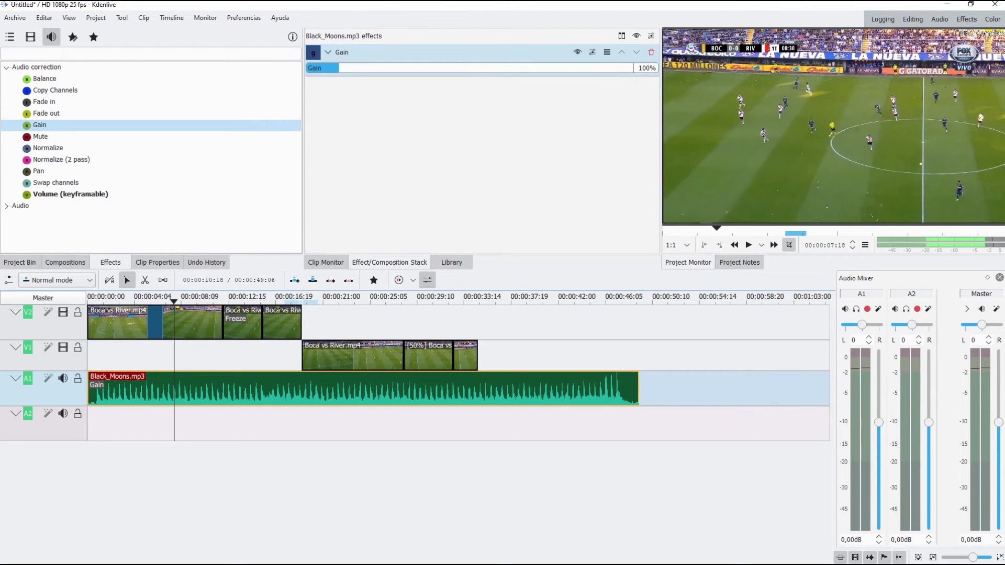
{"action": "mouse_move", "coordinate": [339, 68]}
{"action": "left_mouse_down"}
{"action": "mouse_move", "coordinate": [469, 68]}
{"action": "mouse_move", "coordinate": [319, 68]}
{"action": "mouse_move", "coordinate": [328, 68]}
{"action": "left_mouse_up"}
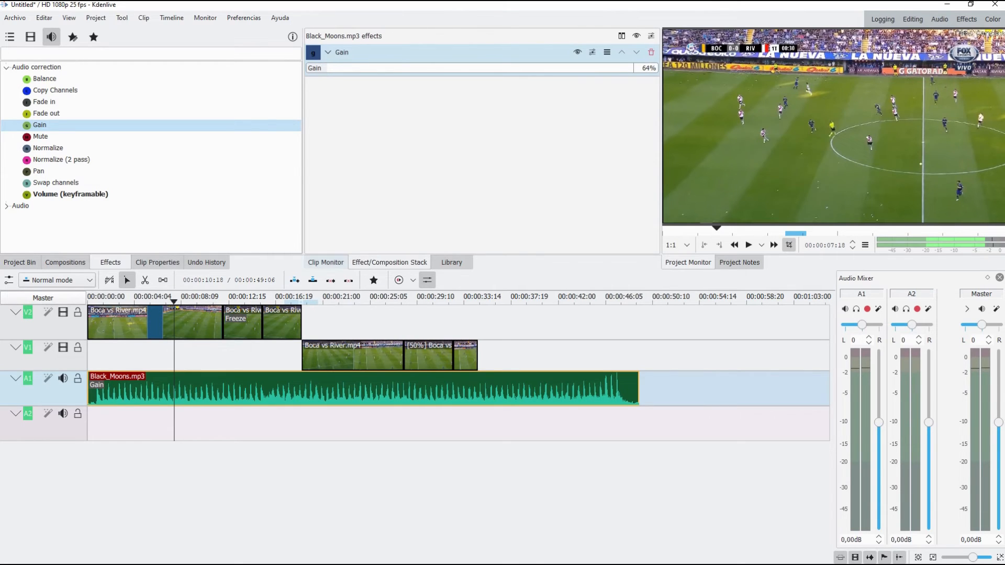
{"action": "left_click", "coordinate": [749, 245]}
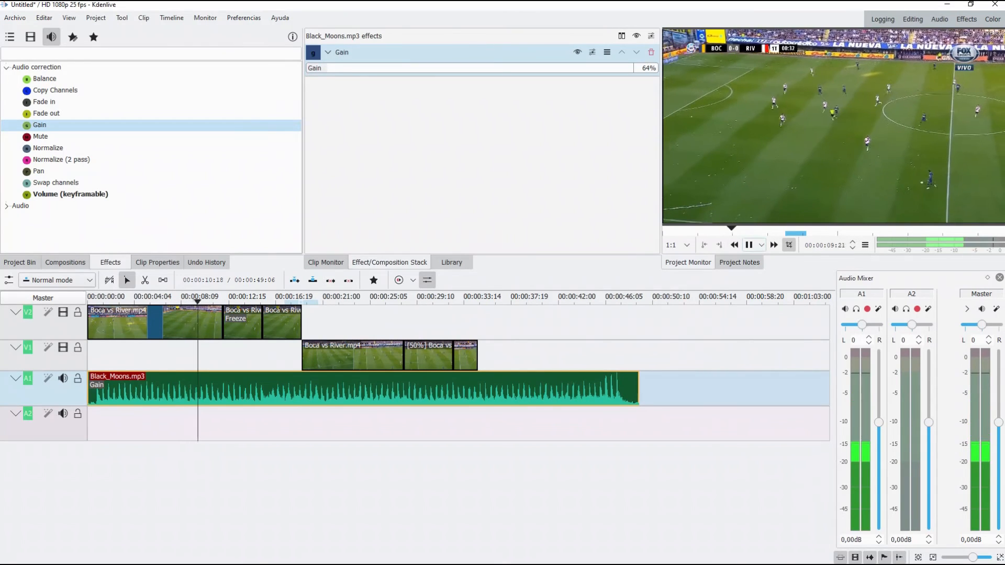
{"action": "key", "text": "space"}
Step: Lower the music clip's Gain to 27% and play the sequence to check the volume
{"action": "left_click", "coordinate": [315, 68]}
{"action": "left_click", "coordinate": [749, 245]}
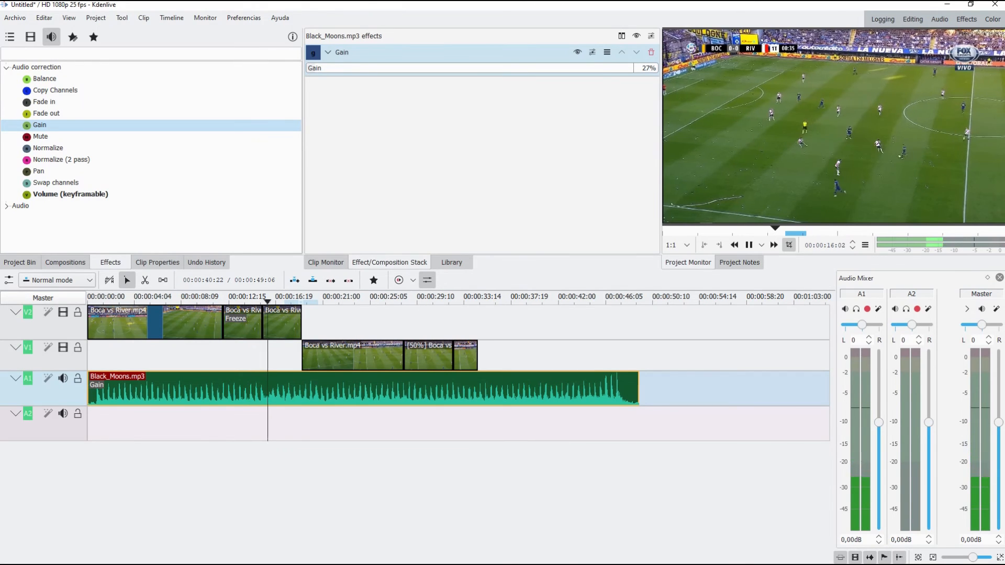
{"action": "key", "text": "space"}
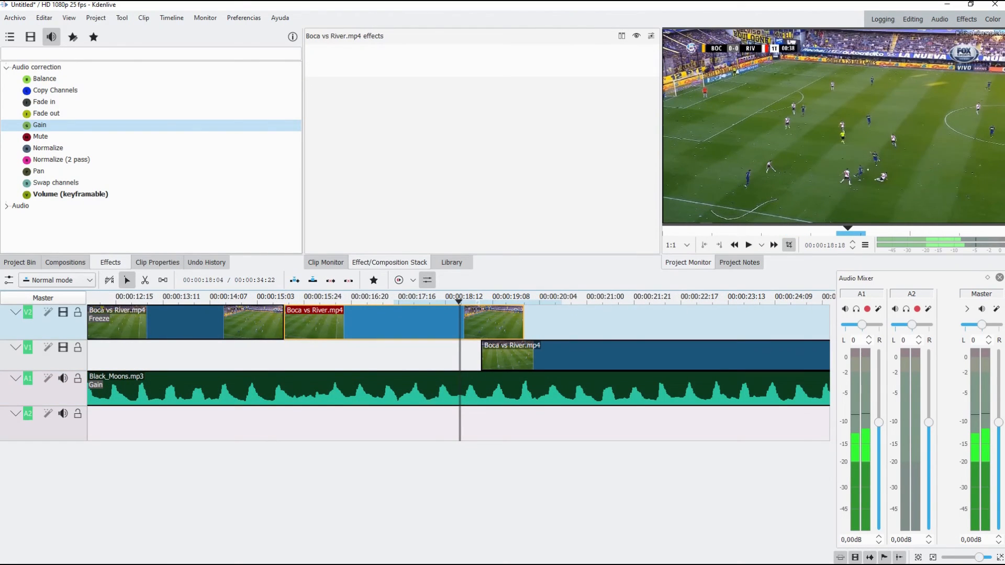
Step: Try to add a composition where the last V2 segment overlaps the first V1 segment
{"action": "left_click", "coordinate": [524, 358]}
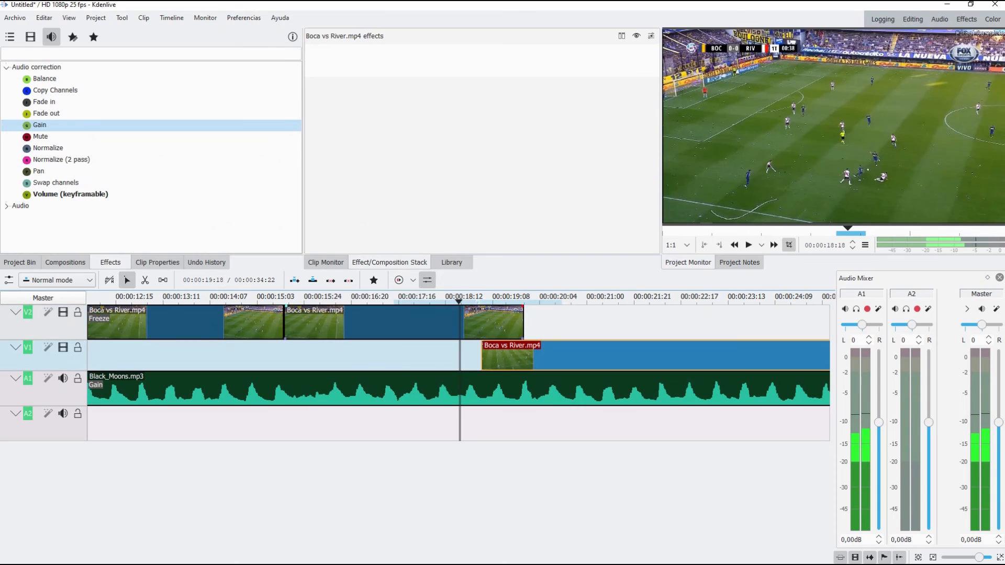
{"action": "left_click", "coordinate": [510, 322]}
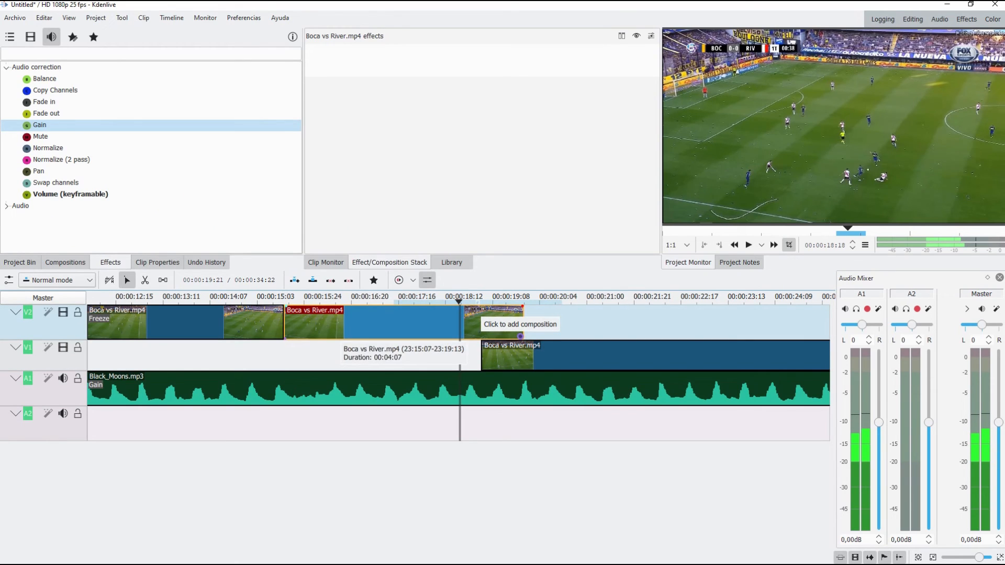
{"action": "left_click", "coordinate": [520, 335]}
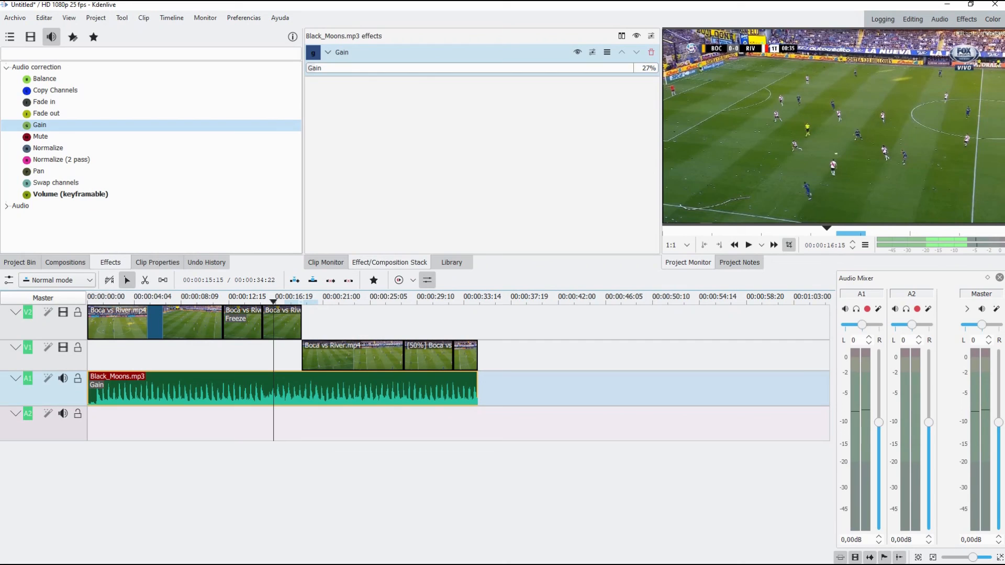
Step: Move the playhead back to about 00:00:07:11, within the first V2 segment
{"action": "left_click", "coordinate": [170, 297]}
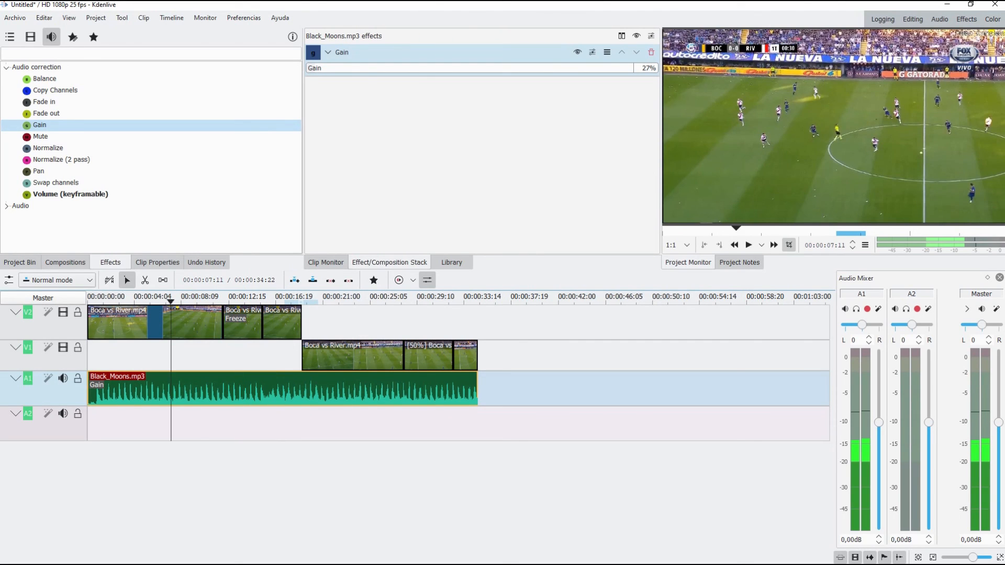